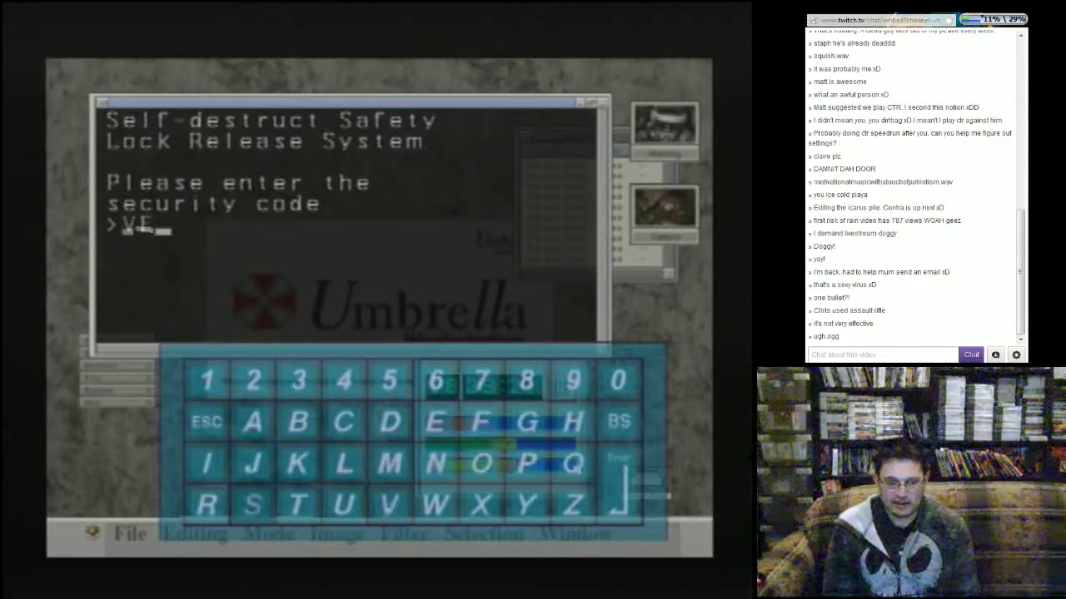
text(RONICA)
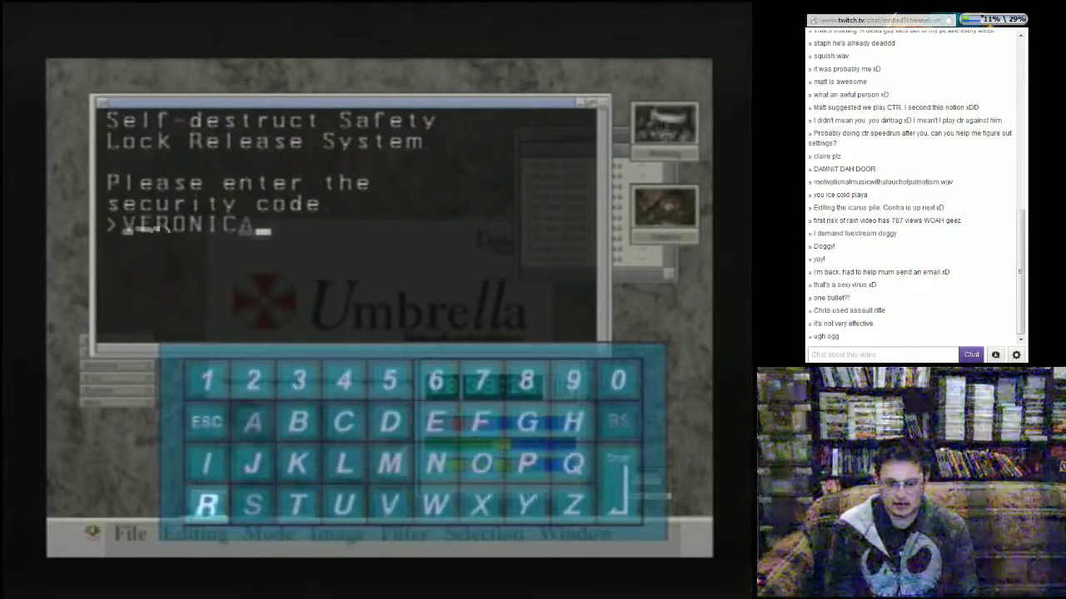
key(Return)
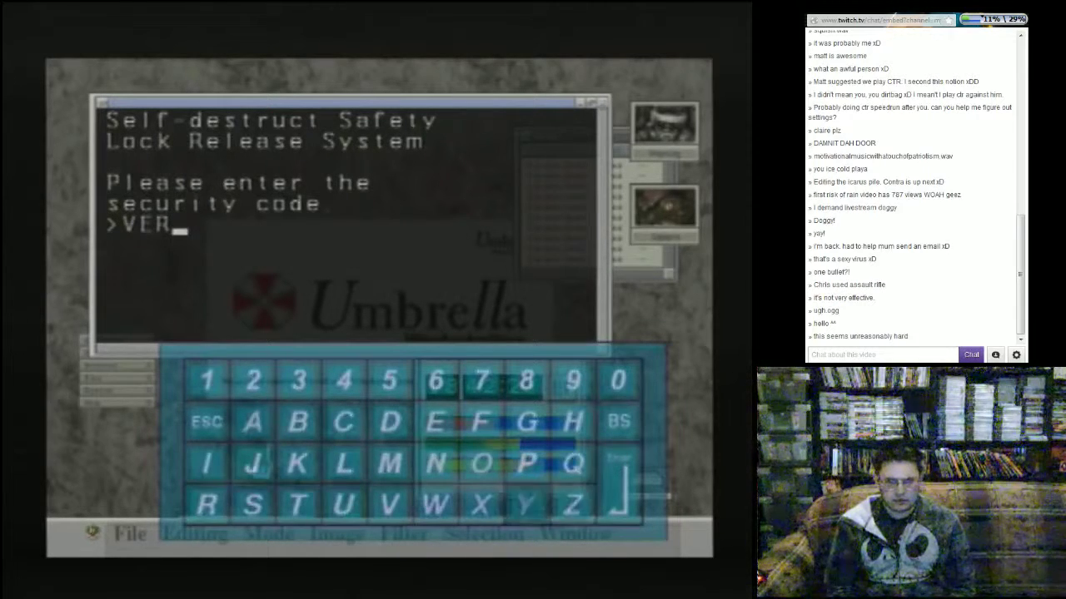
text(ONICA)
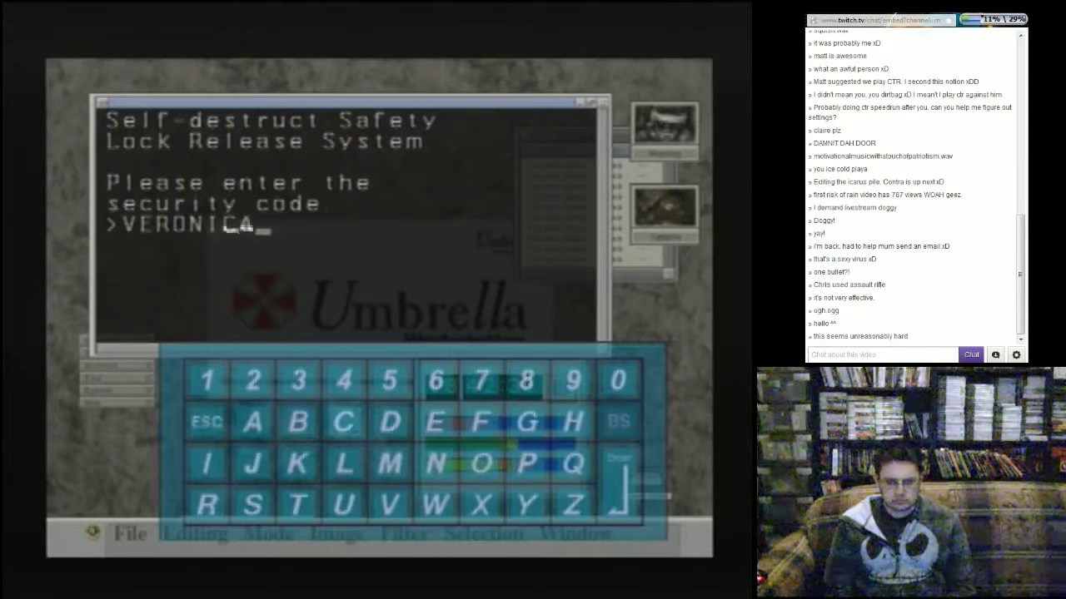
key(Return)
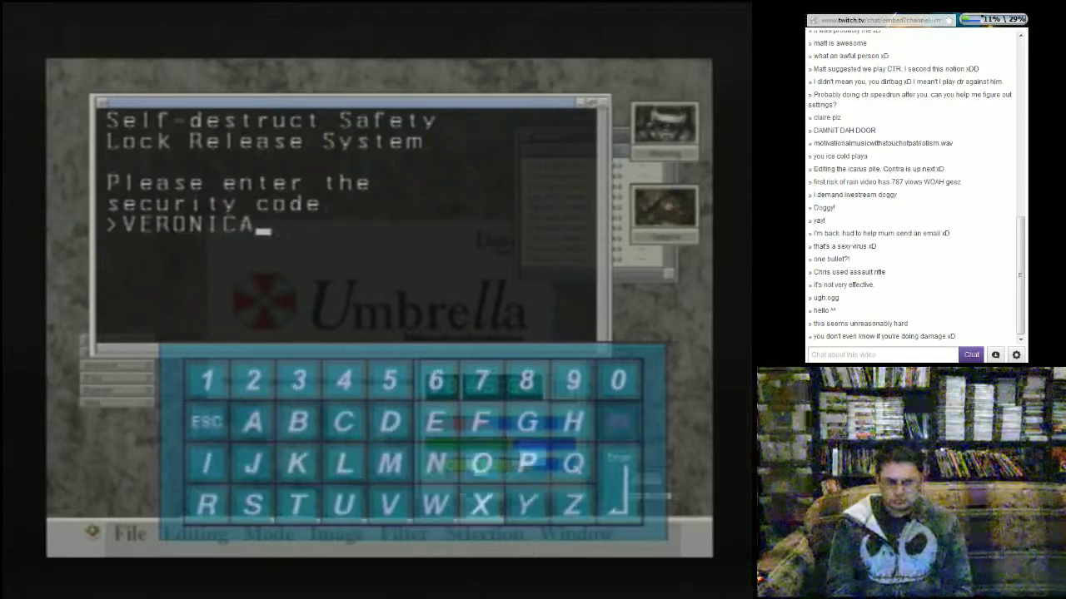
key(Return)
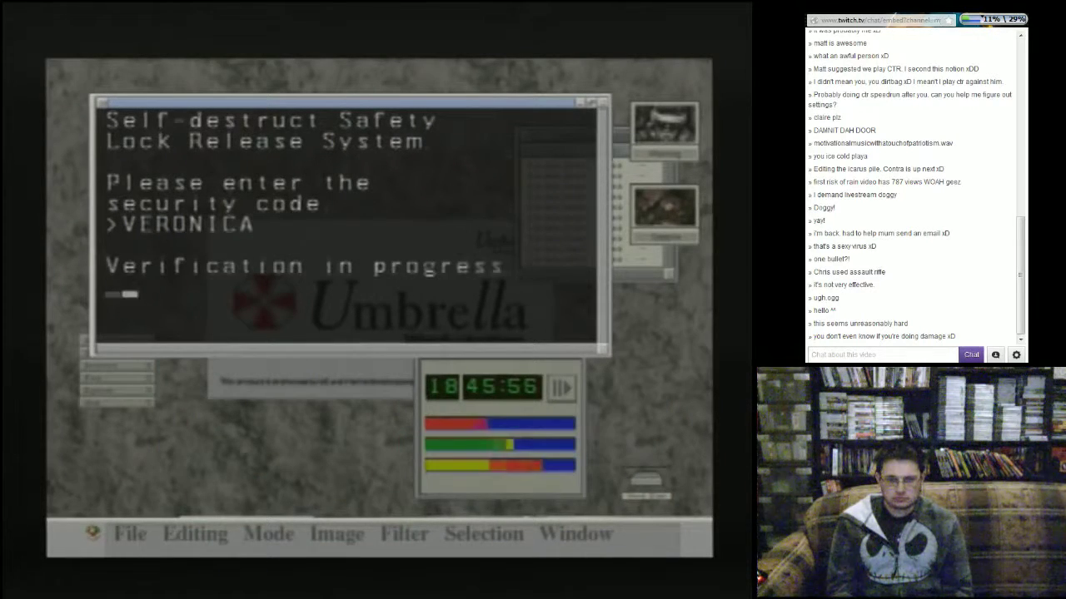